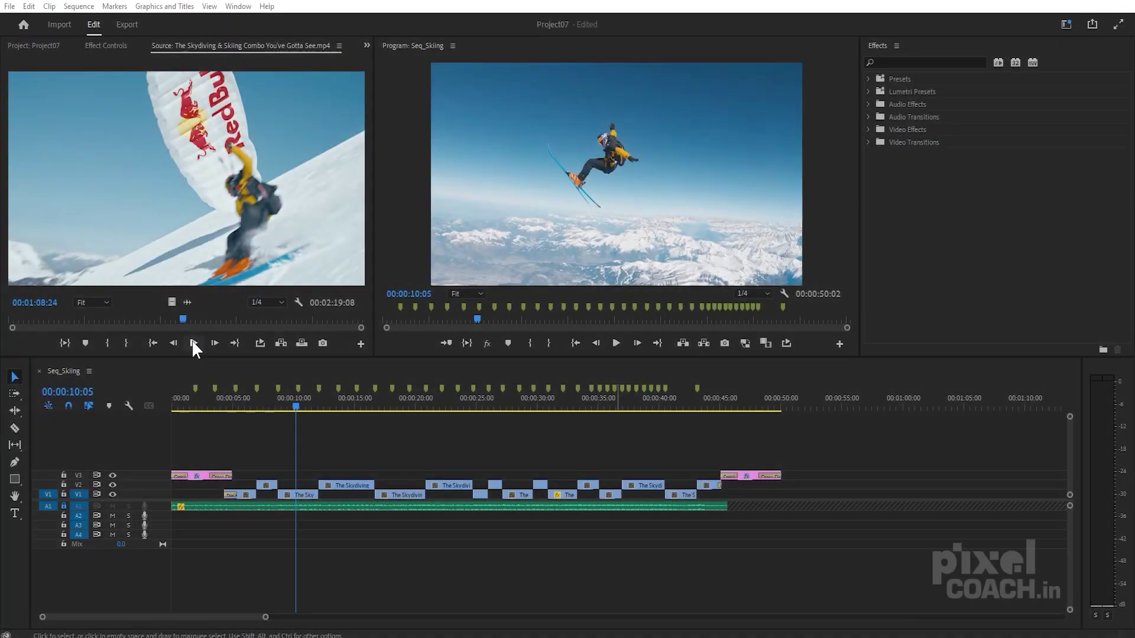
- Play and stop the skydiving source clip, then step back one frame
left_click(192, 340)
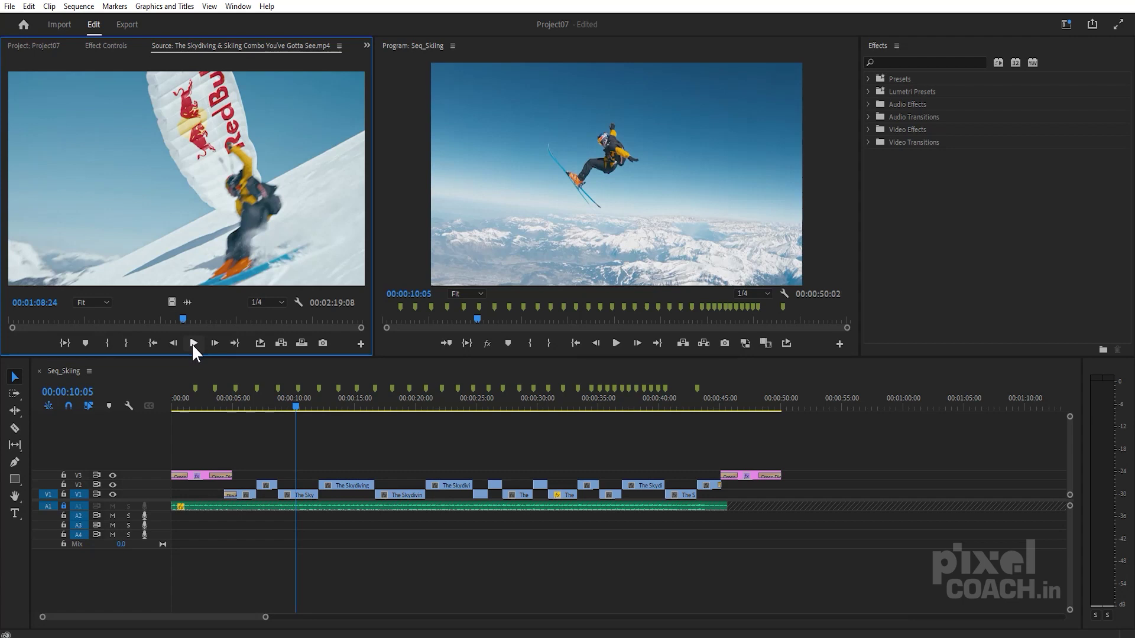
left_click(192, 343)
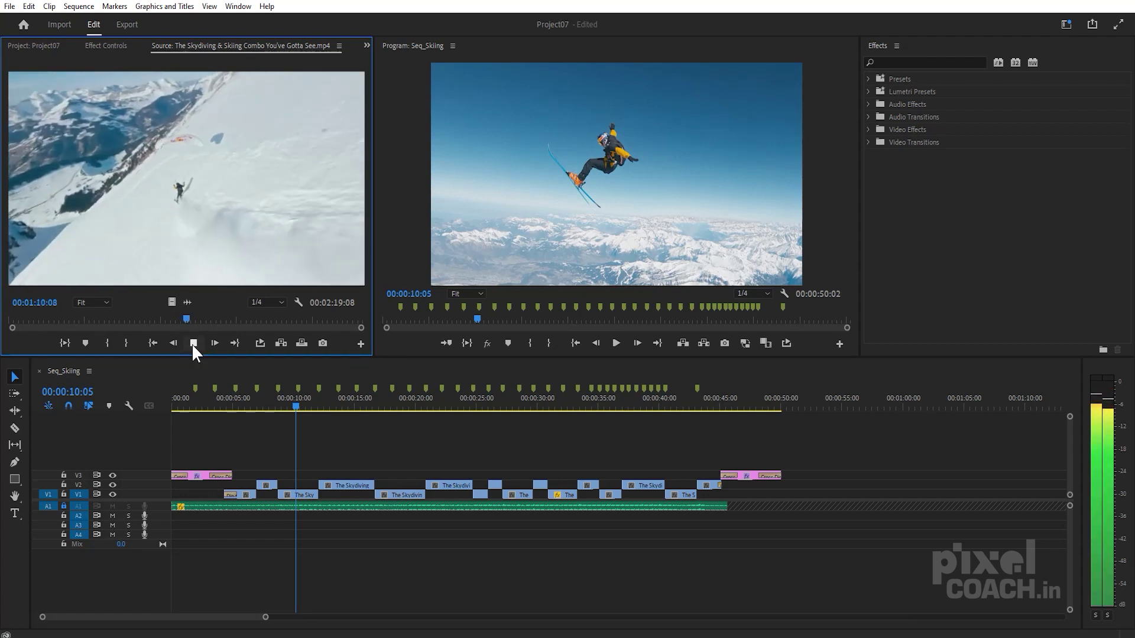
left_click(192, 343)
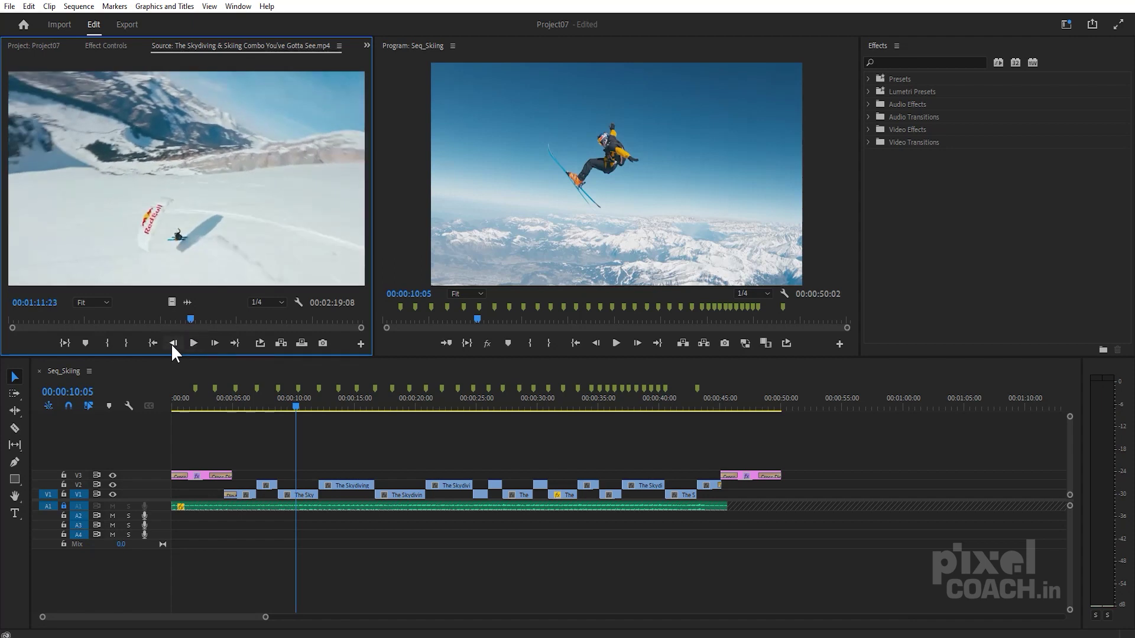
left_click(171, 343)
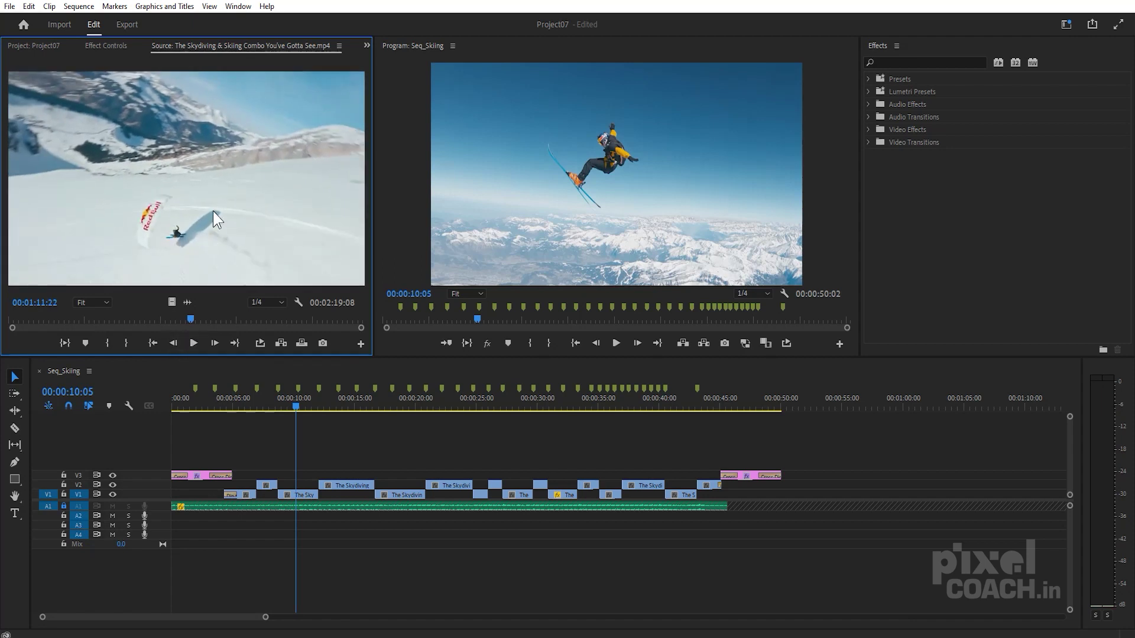
- Shuttle the source clip in reverse and forward with J, K and L
key("j")
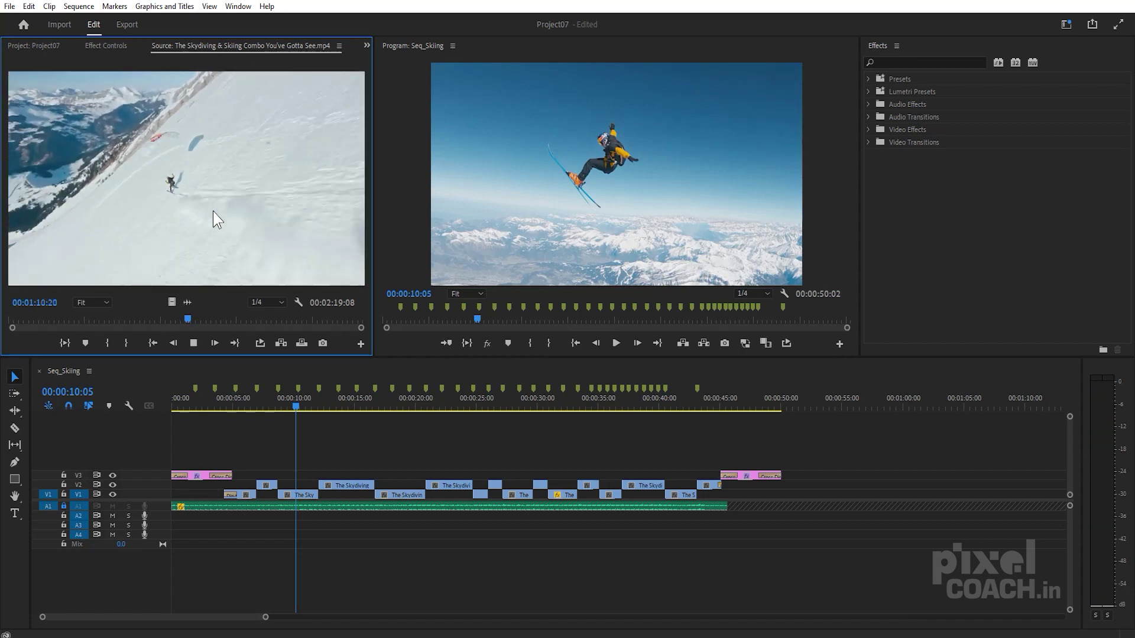
key("l")
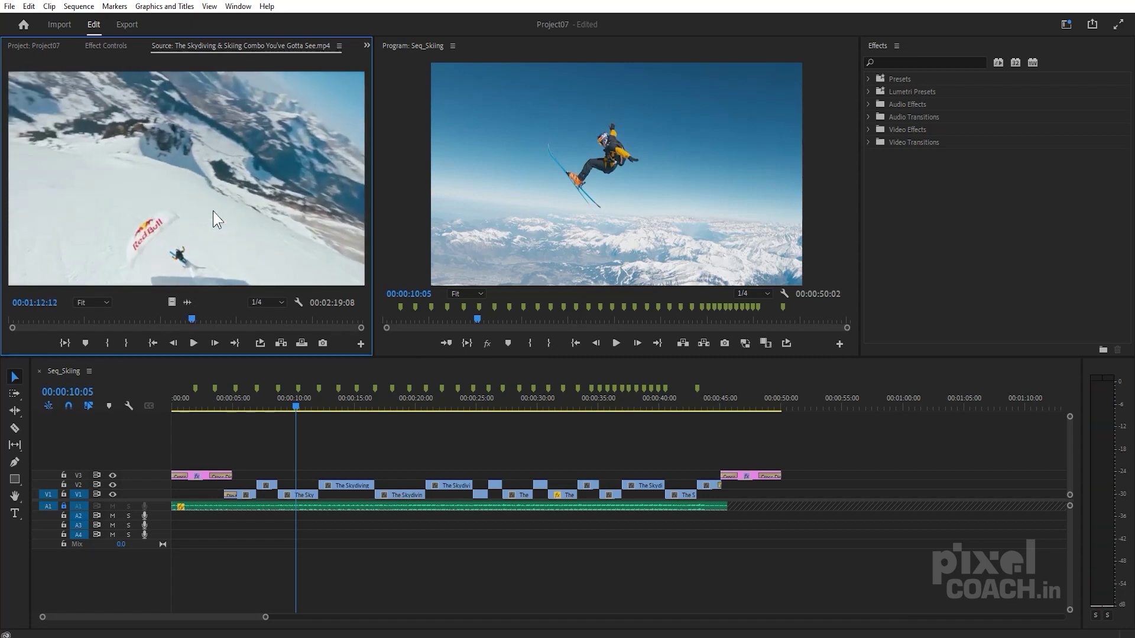
key("j")
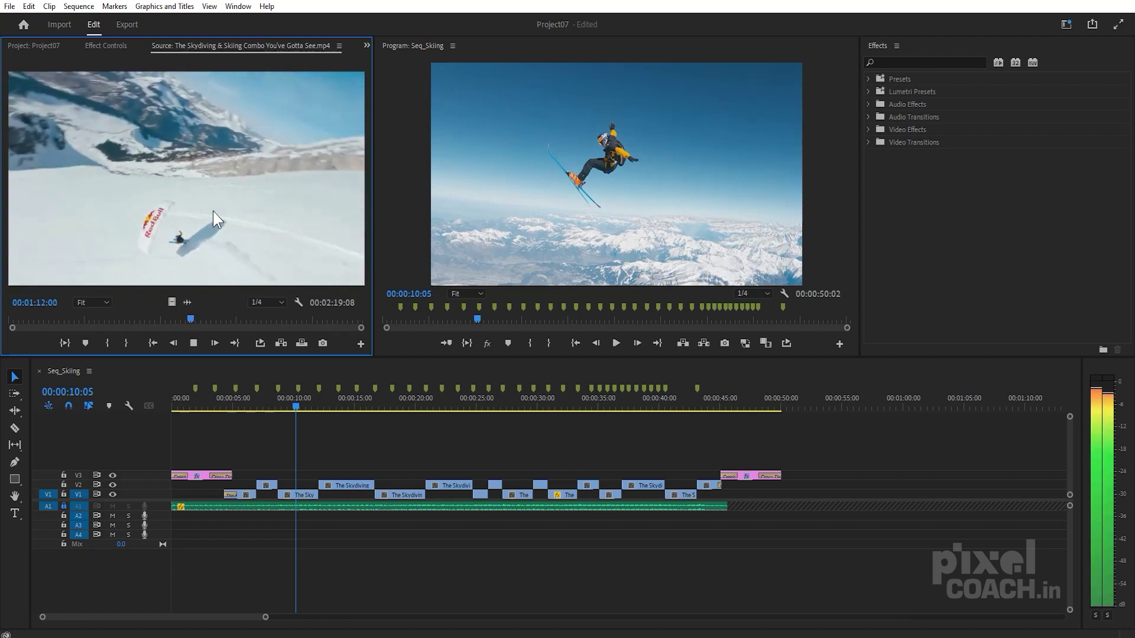
key("k")
key("l")
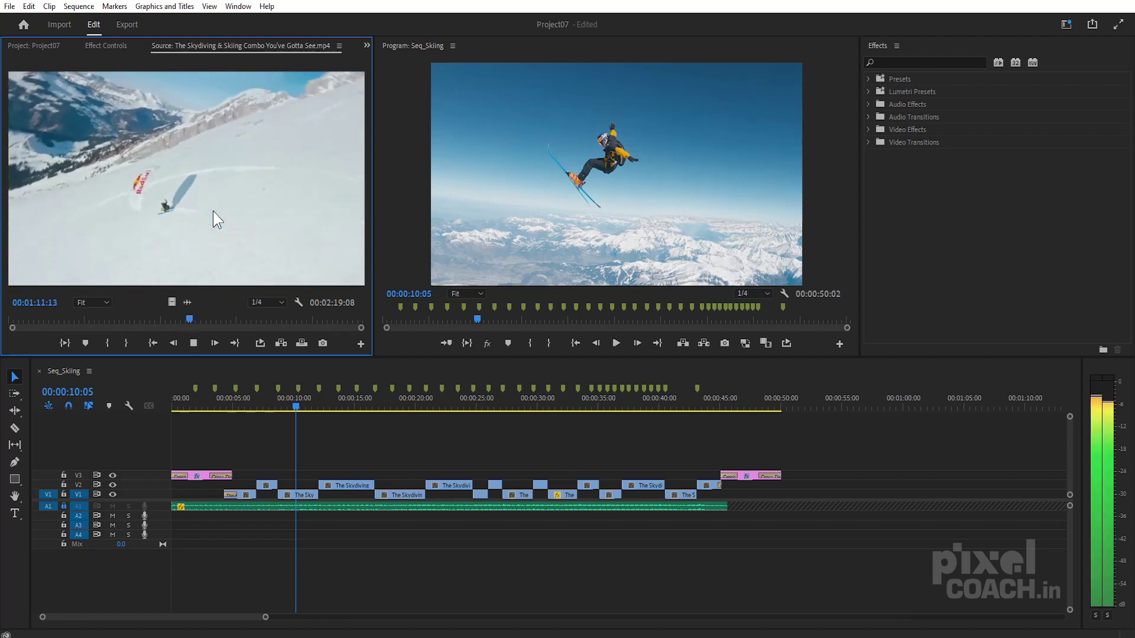
key("k")
key("j")
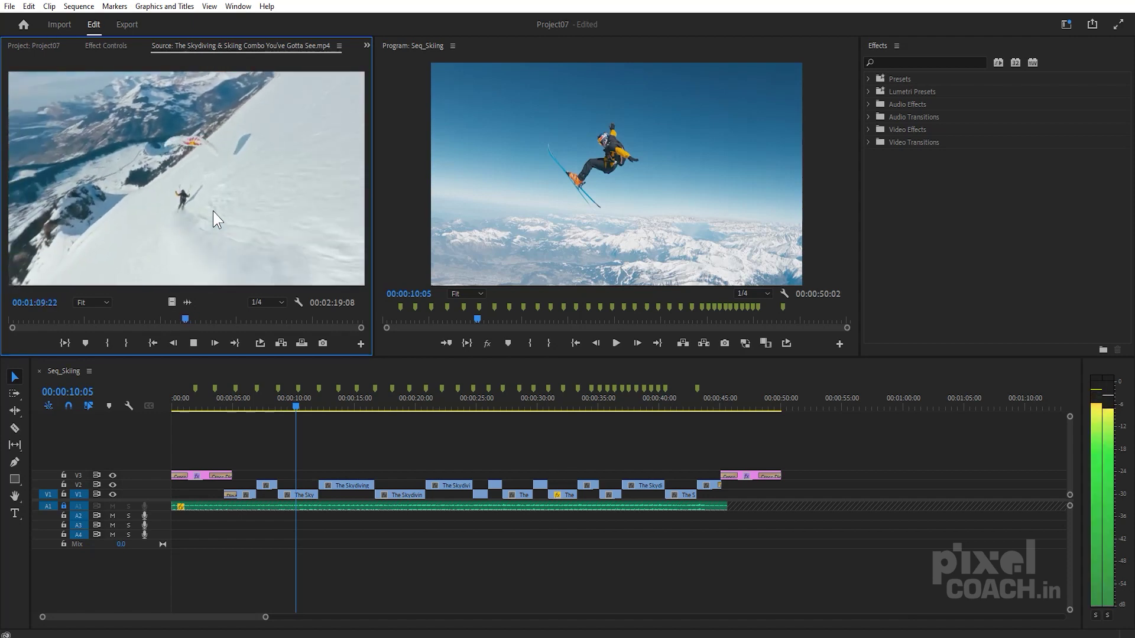
key("k")
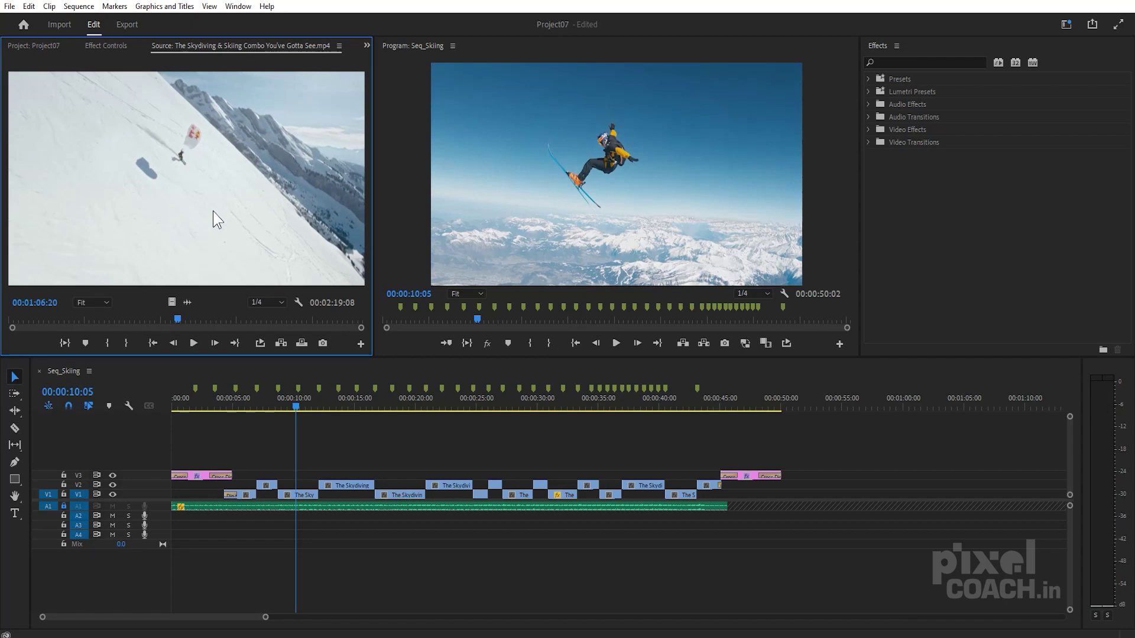
key("j")
key("k")
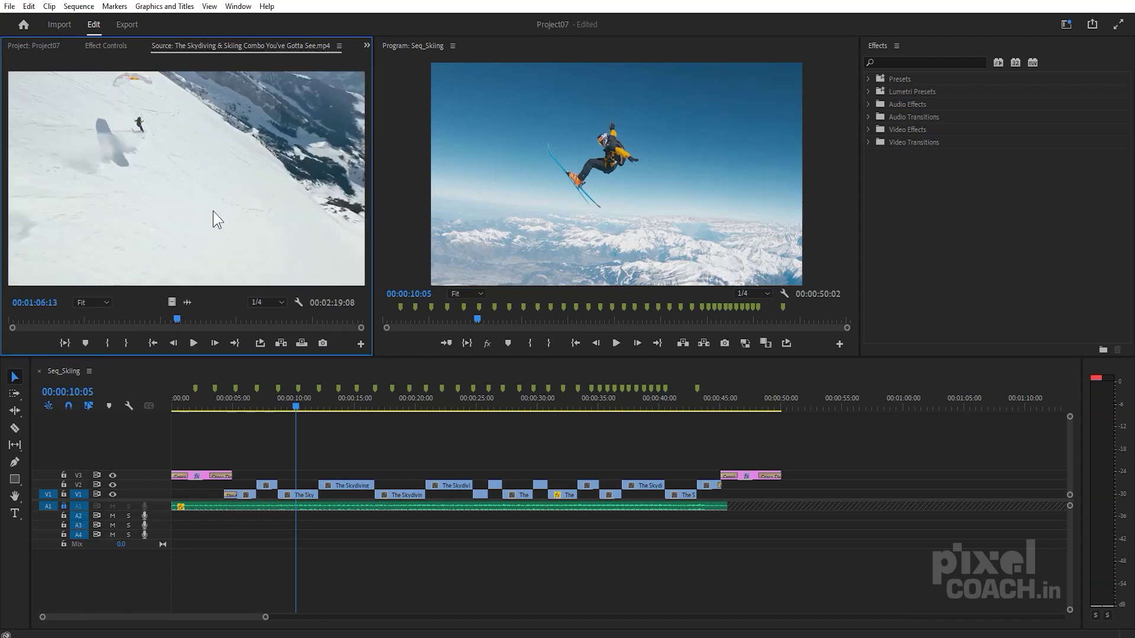
- Open the Audio Clip Mixer from the Window menu
left_click(235, 7)
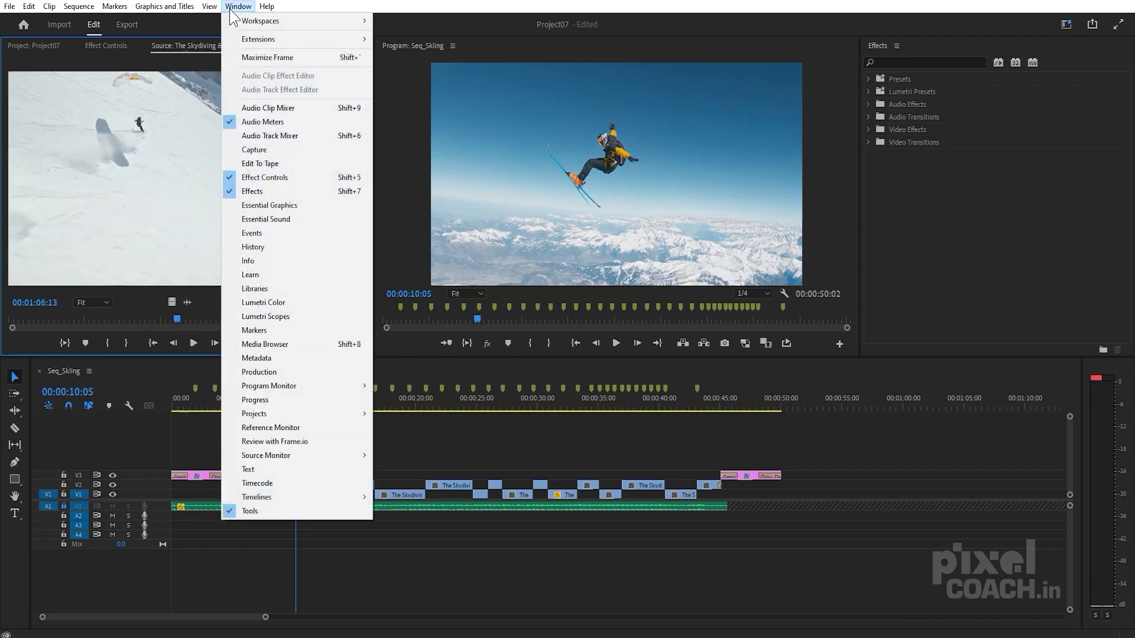
left_click(259, 107)
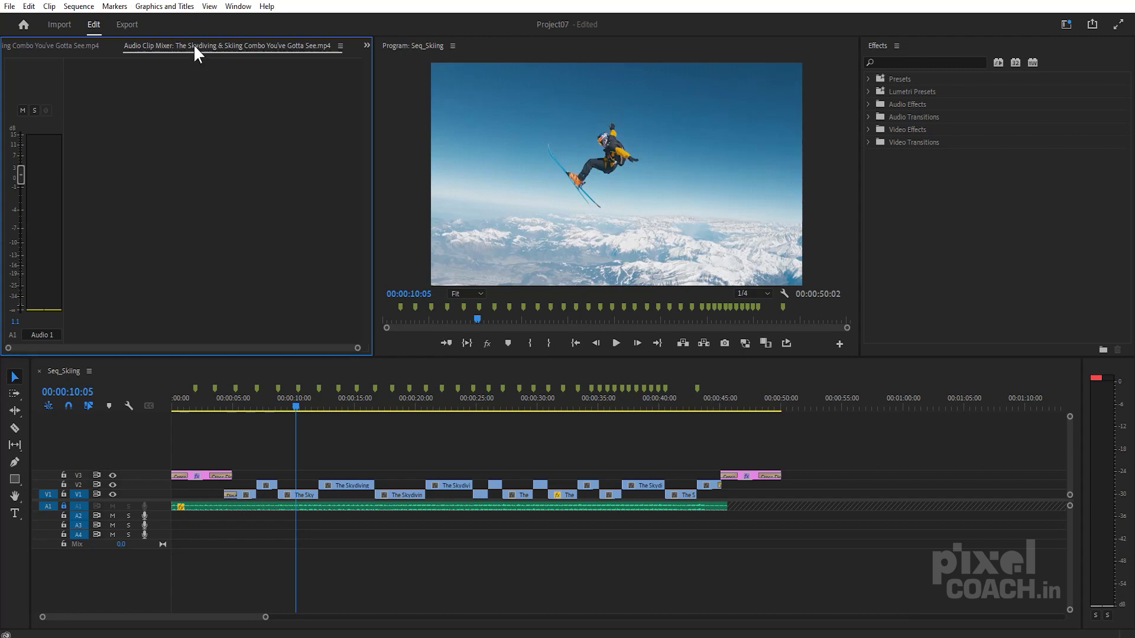
- Dock the Audio Clip Mixer left of the Source Monitor and widen the source view
left_click_drag(144, 44, 19, 88)
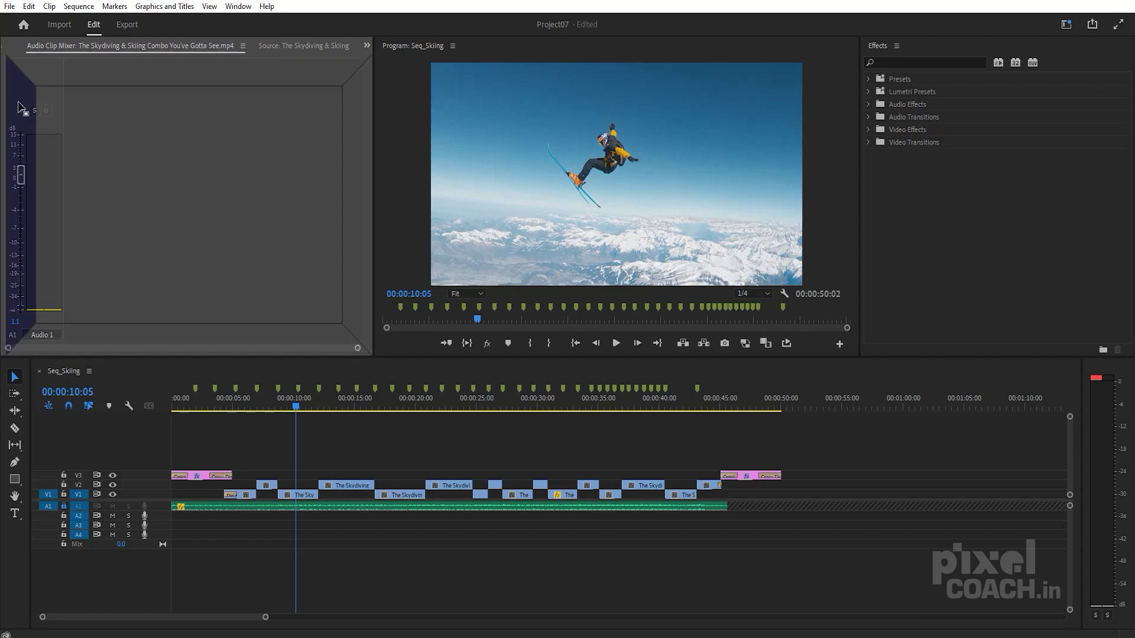
left_click_drag(19, 108, 20, 110)
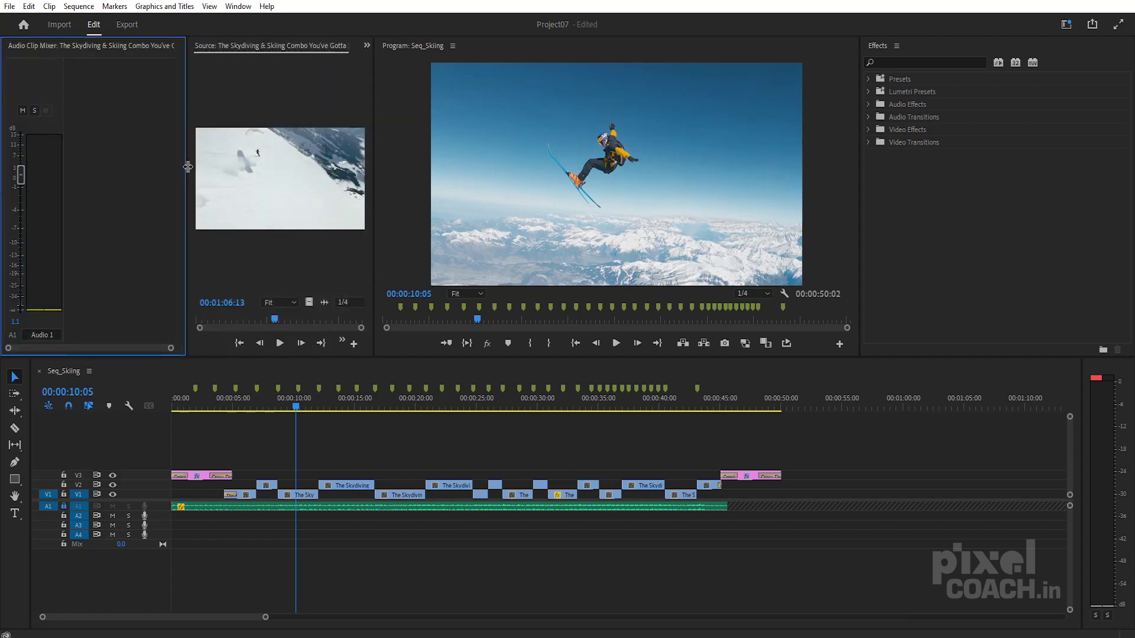
left_click_drag(188, 168, 74, 174)
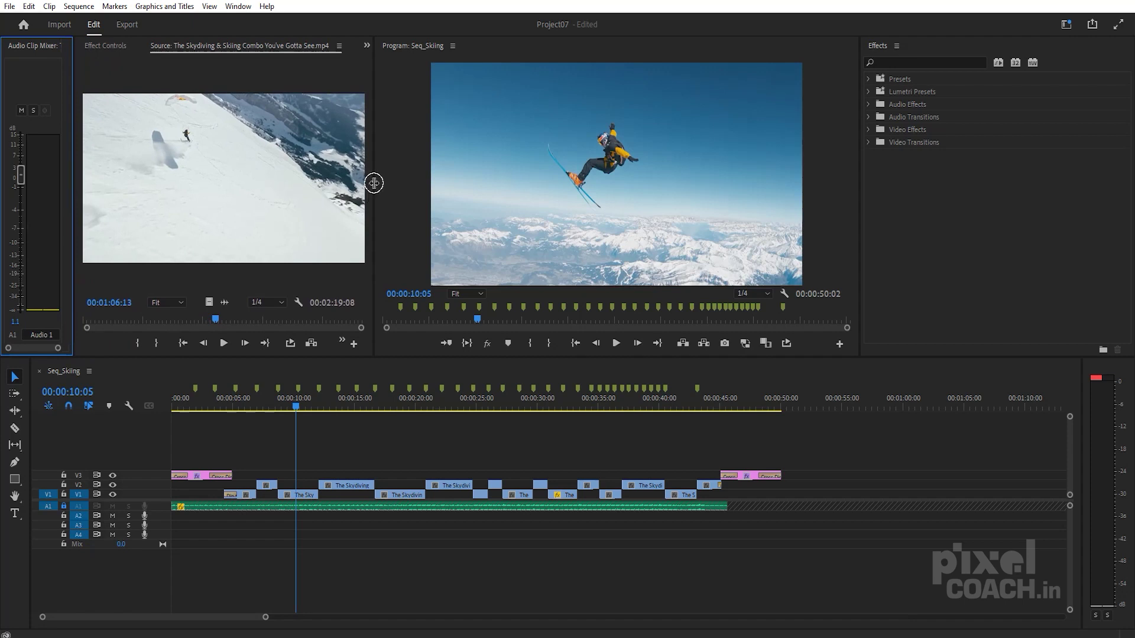
left_click_drag(375, 182, 457, 183)
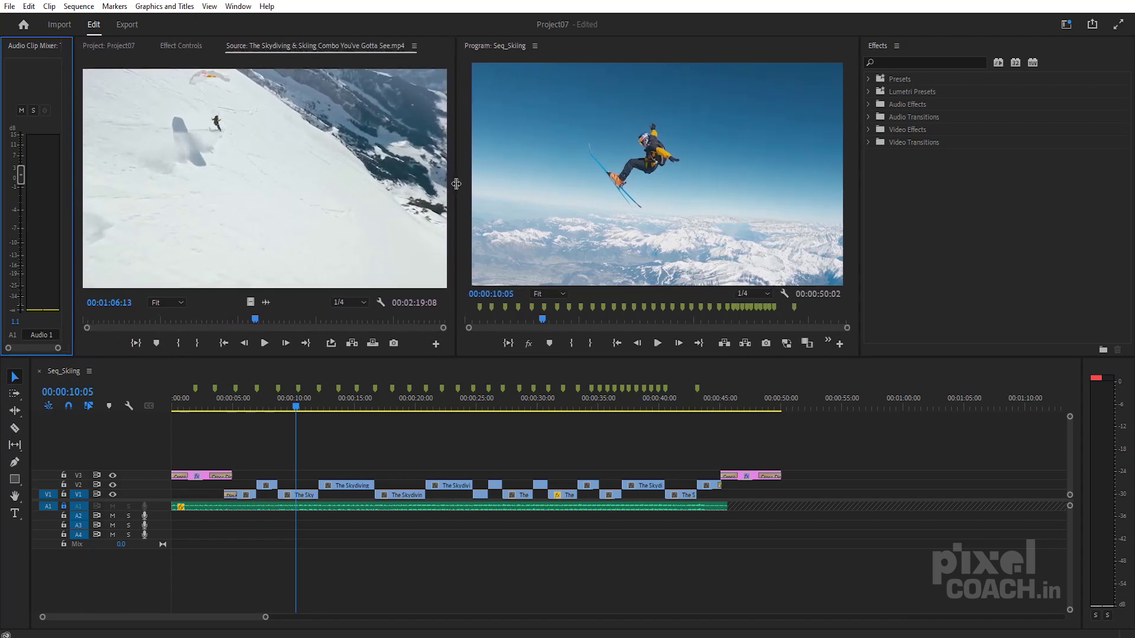
- Mute the source clip's audio and preview the clip silently
left_click(19, 110)
left_click(264, 344)
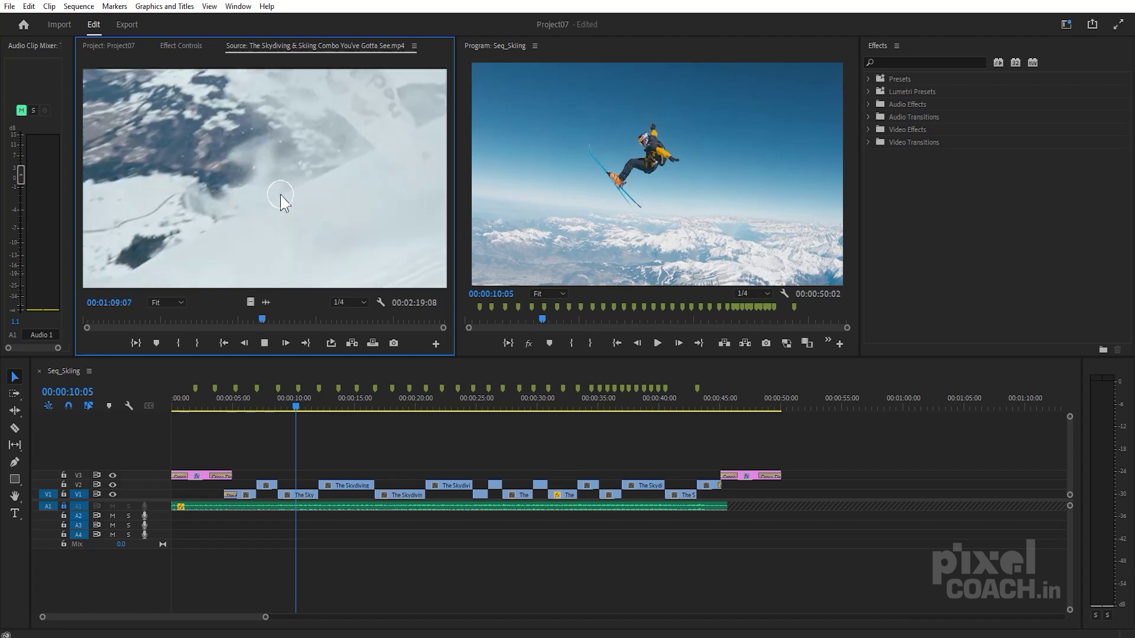
key("j")
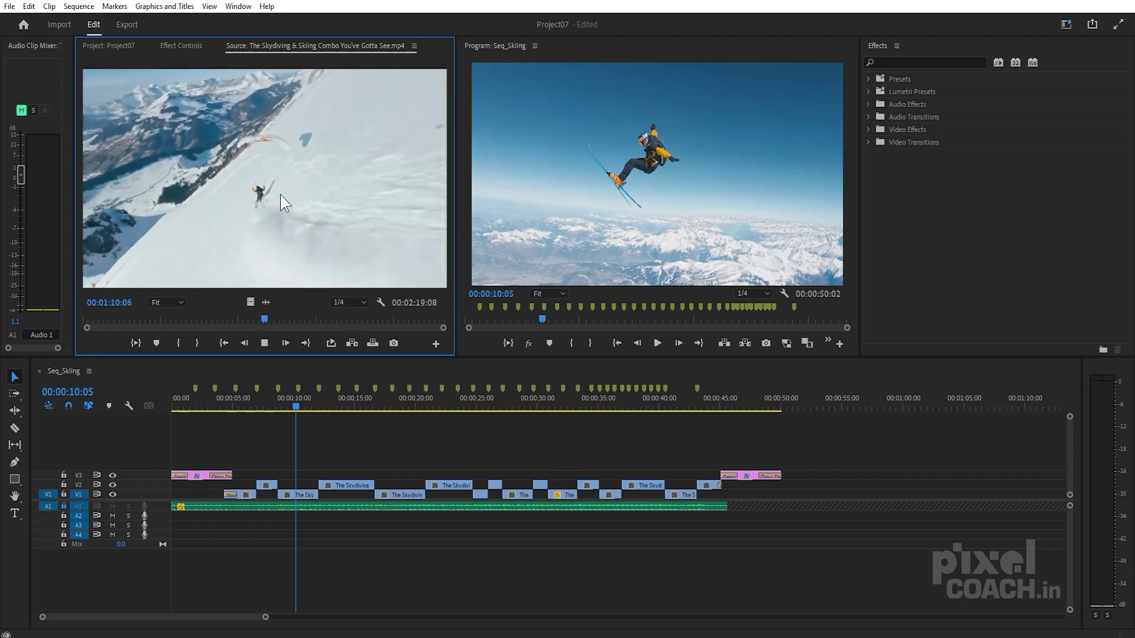
key("k")
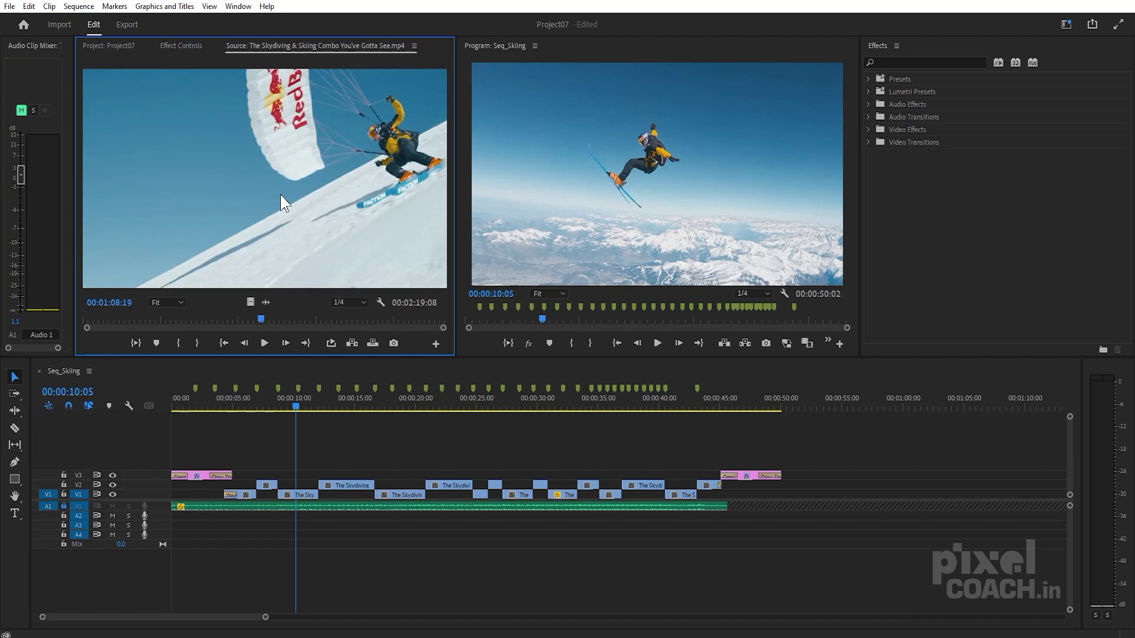
- Unmute Audio 1 and lower its fader to about -15 dB during playback
left_click(21, 110)
key("l")
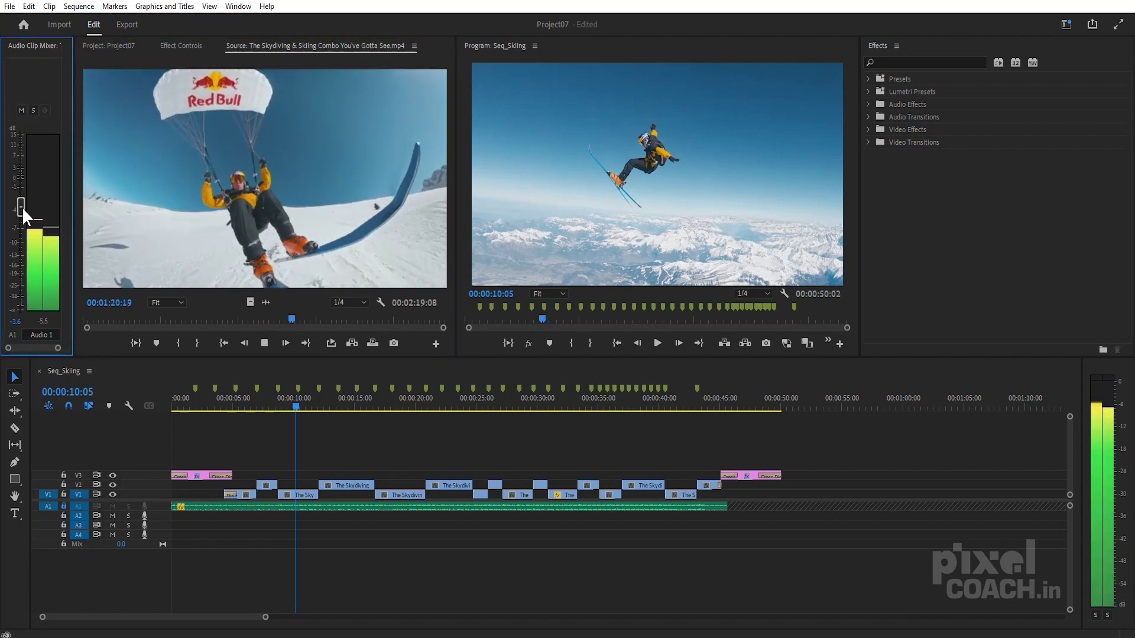
left_click_drag(27, 238, 24, 263)
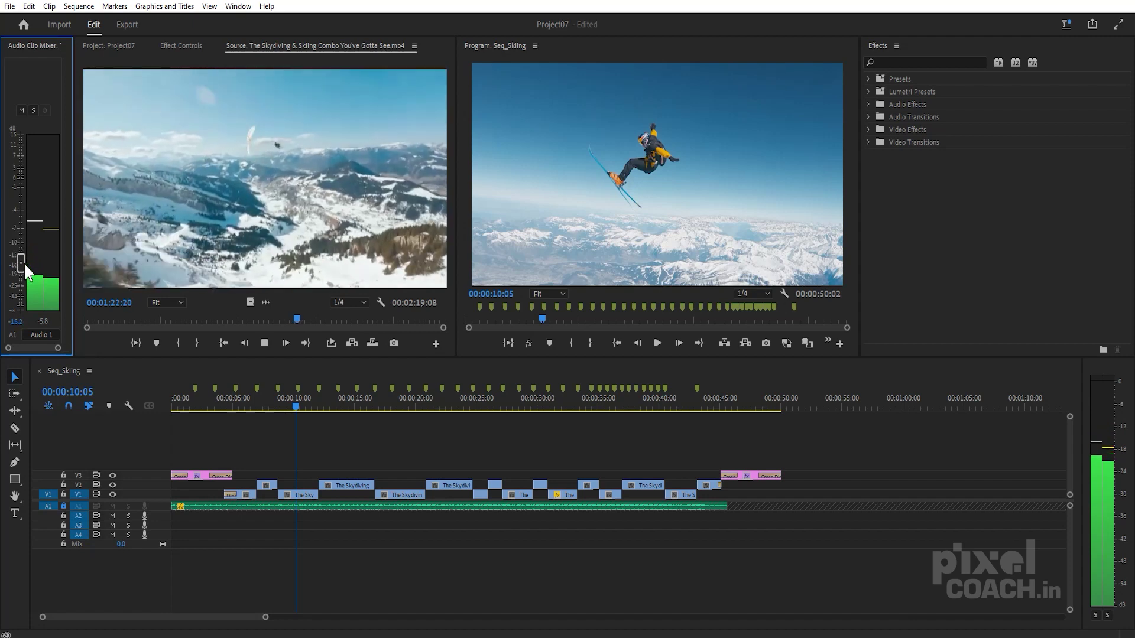
left_click(257, 209)
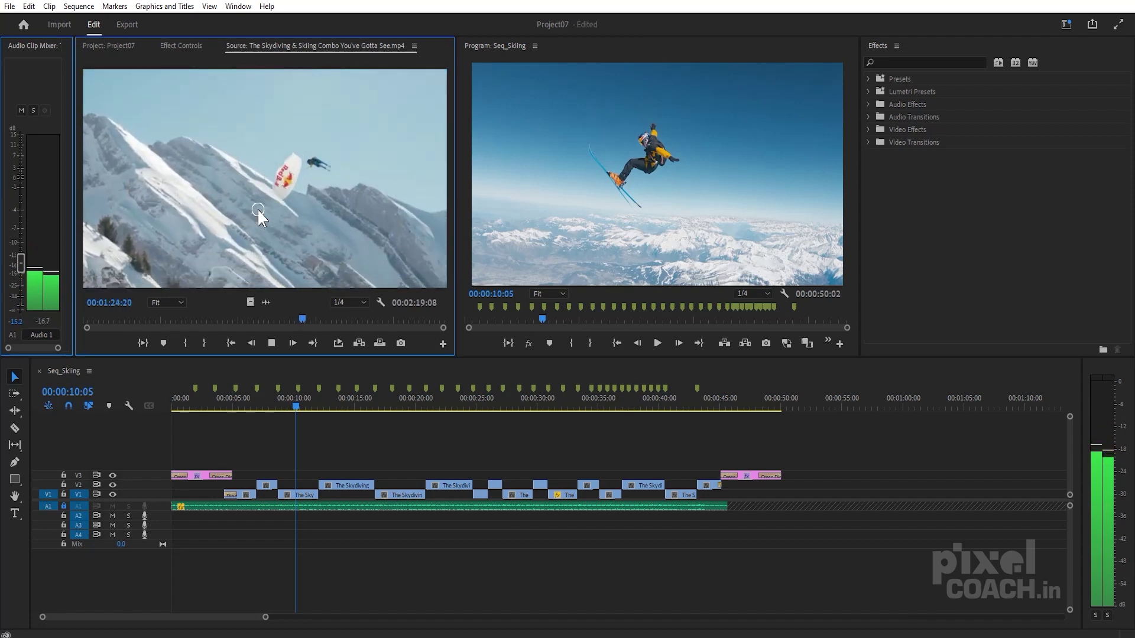
key("space")
key("space")
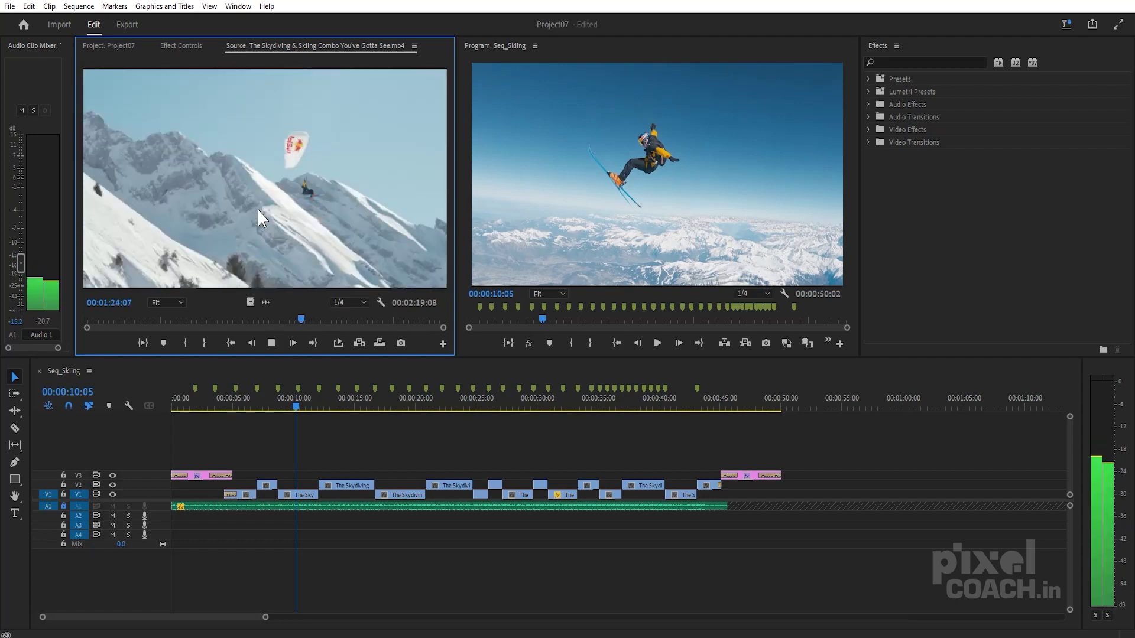
key("space")
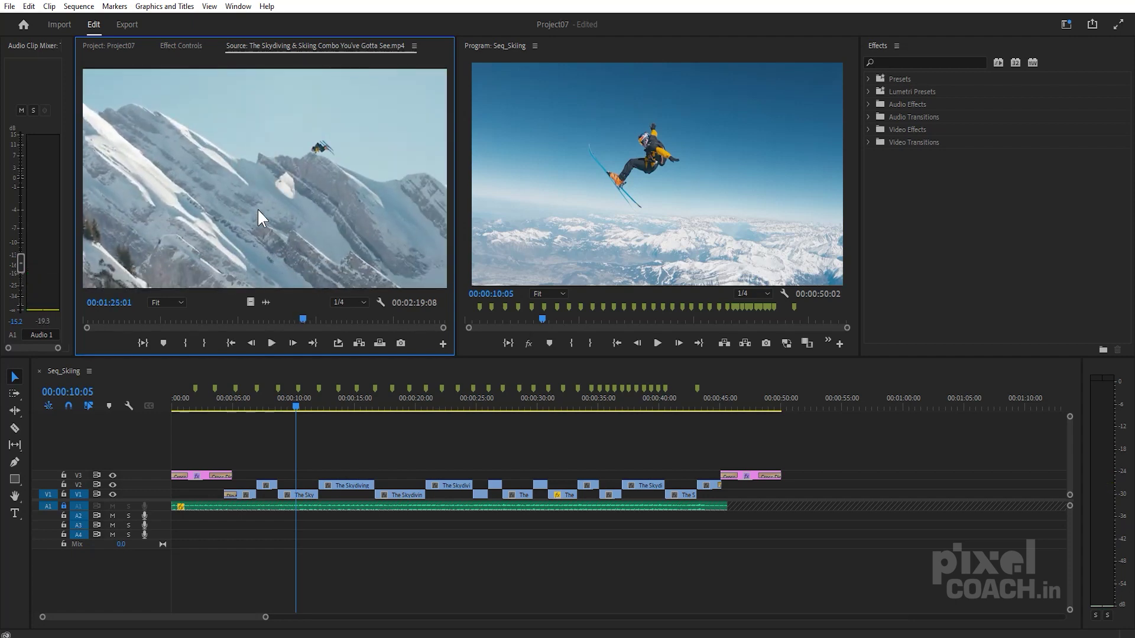